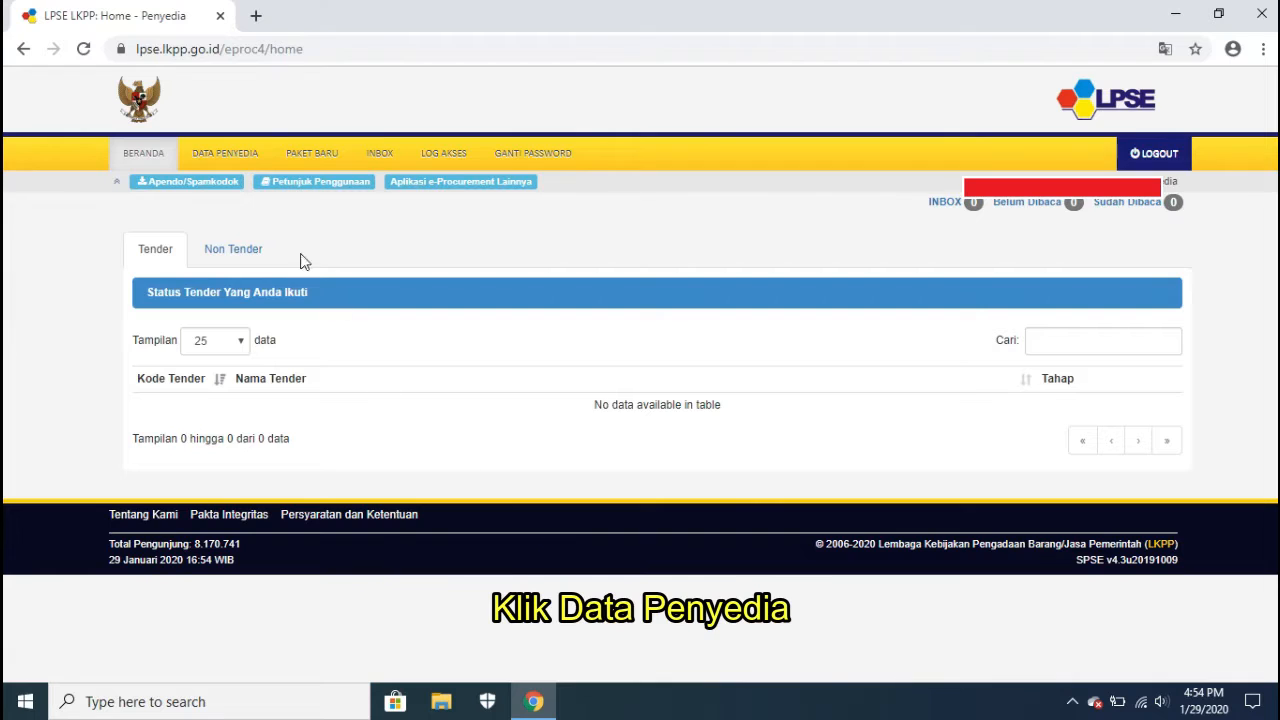
- Open the provider data and start a new business licence (Izin Usaha) entry
{"action": "left_click", "coordinate": [239, 159]}
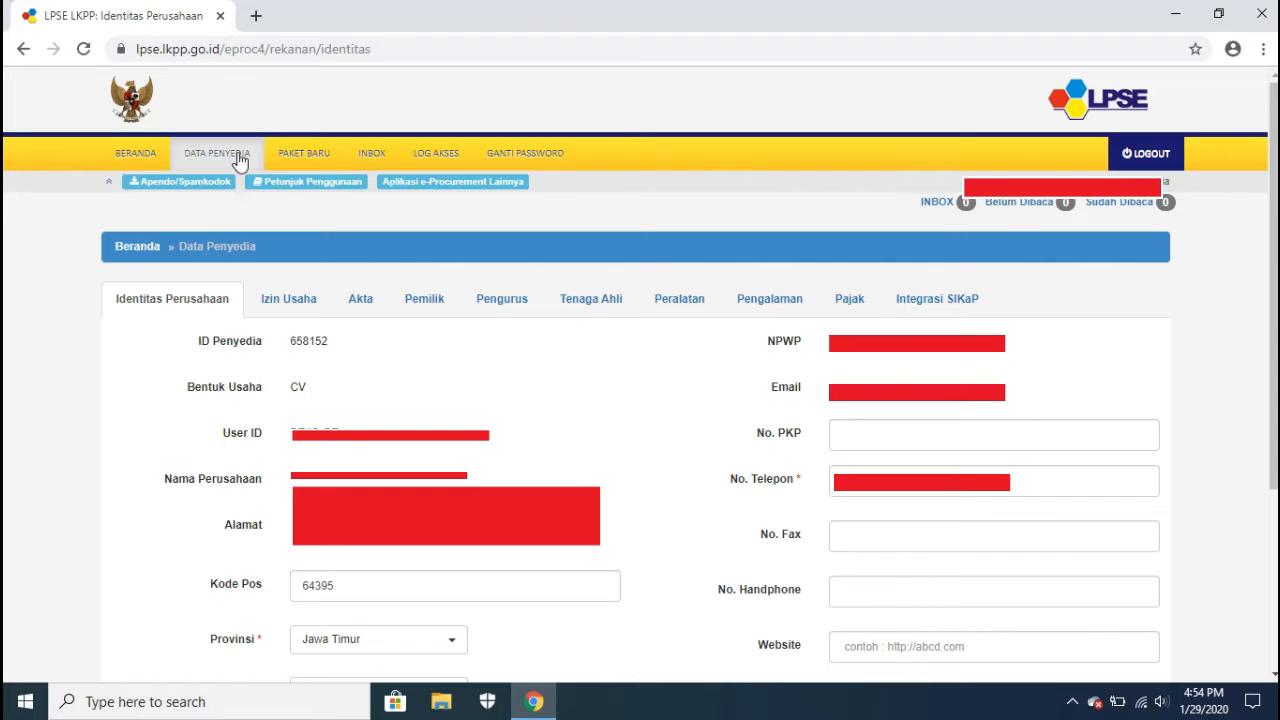
{"action": "left_click", "coordinate": [300, 300]}
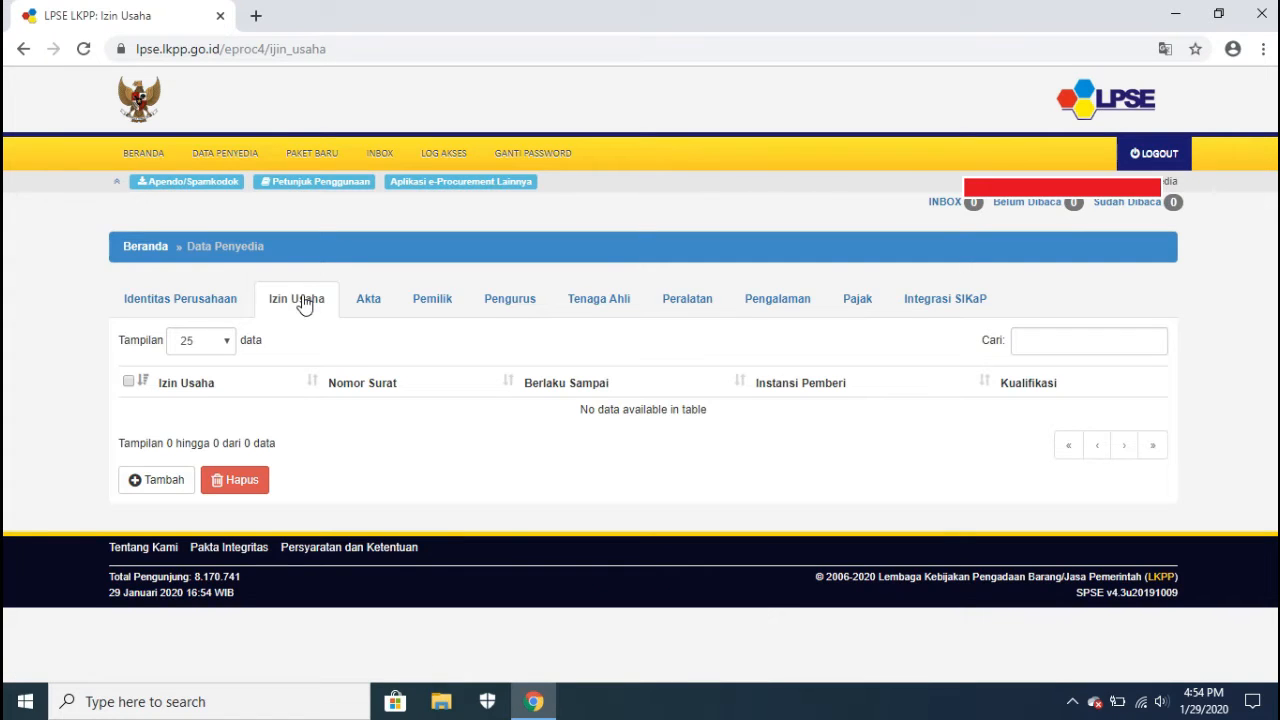
{"action": "left_click", "coordinate": [148, 492]}
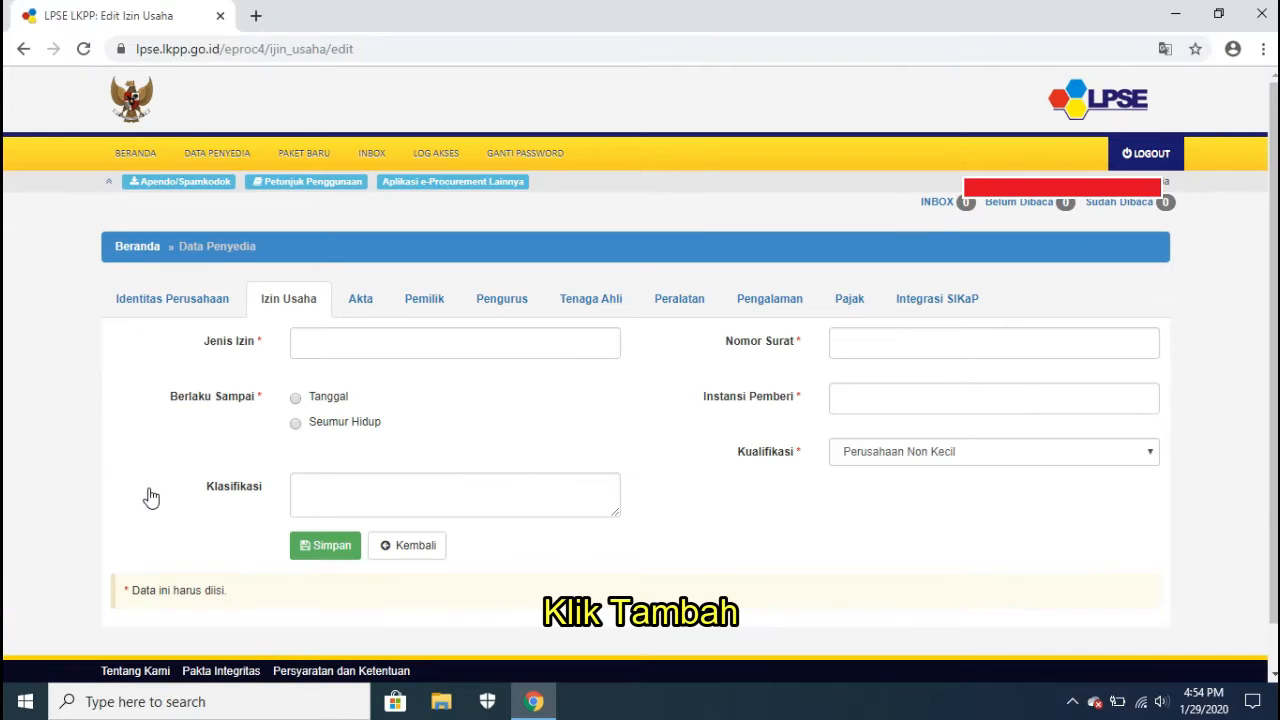
- Fill in the licence type IUJK, letter number 001 and lifetime validity (Seumur Hidup)
{"action": "left_click", "coordinate": [311, 346]}
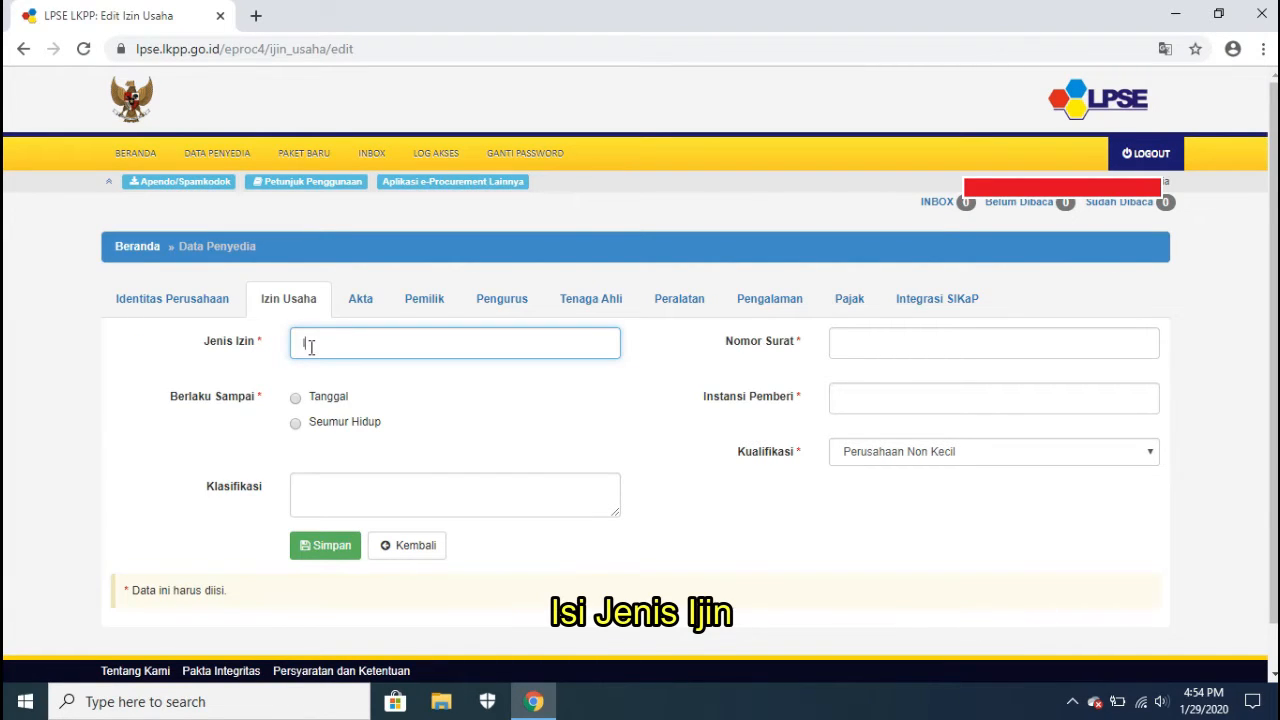
{"action": "type", "text": "IUJK"}
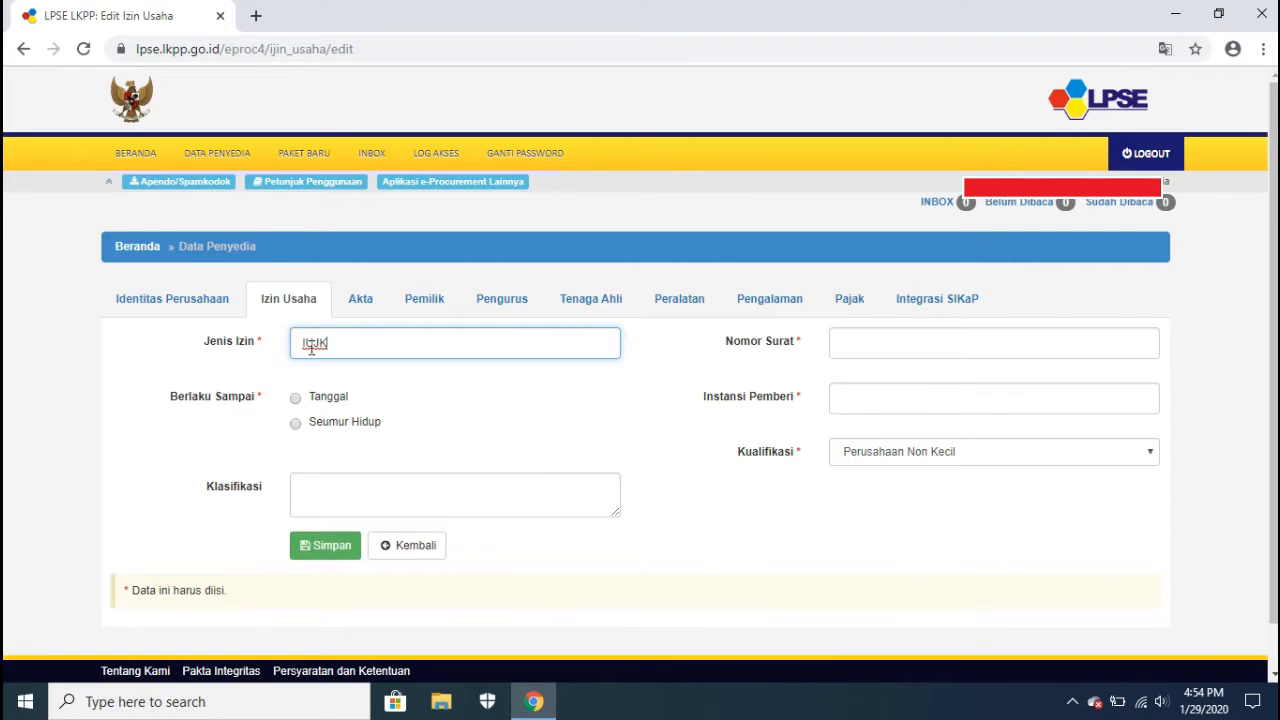
{"action": "left_click", "coordinate": [885, 343]}
{"action": "type", "text": "001"}
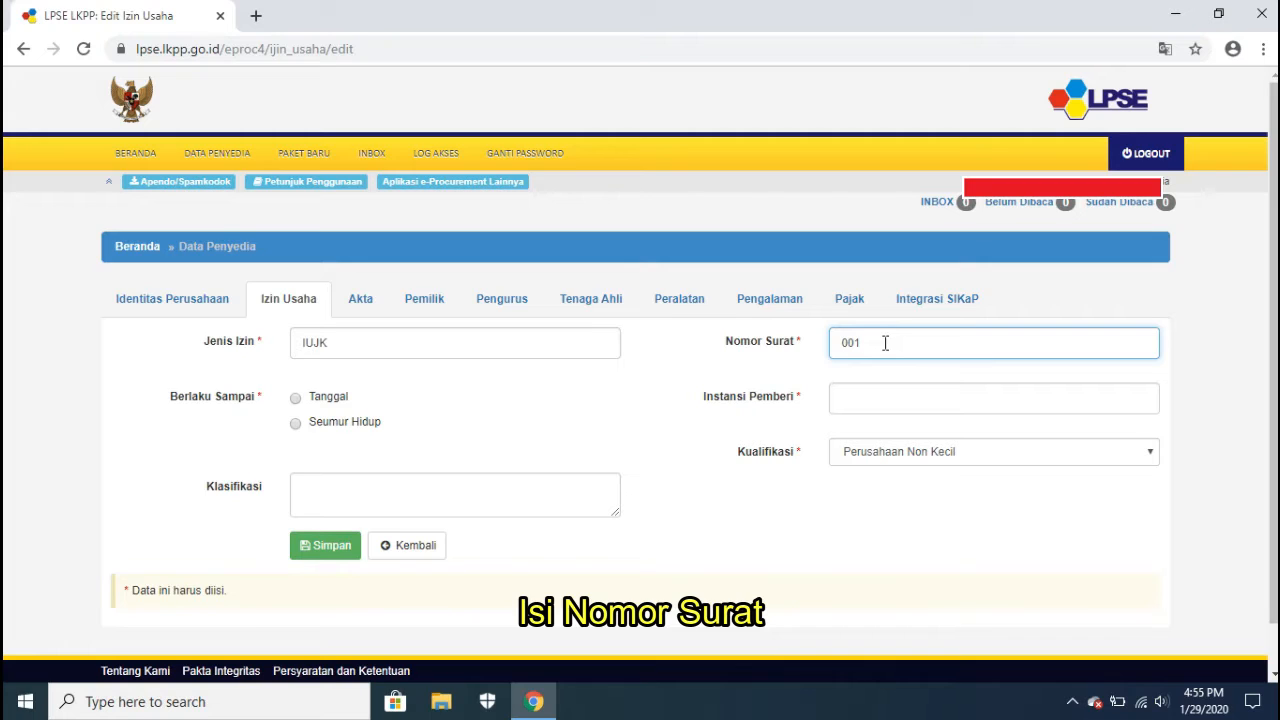
{"action": "left_click", "coordinate": [295, 426]}
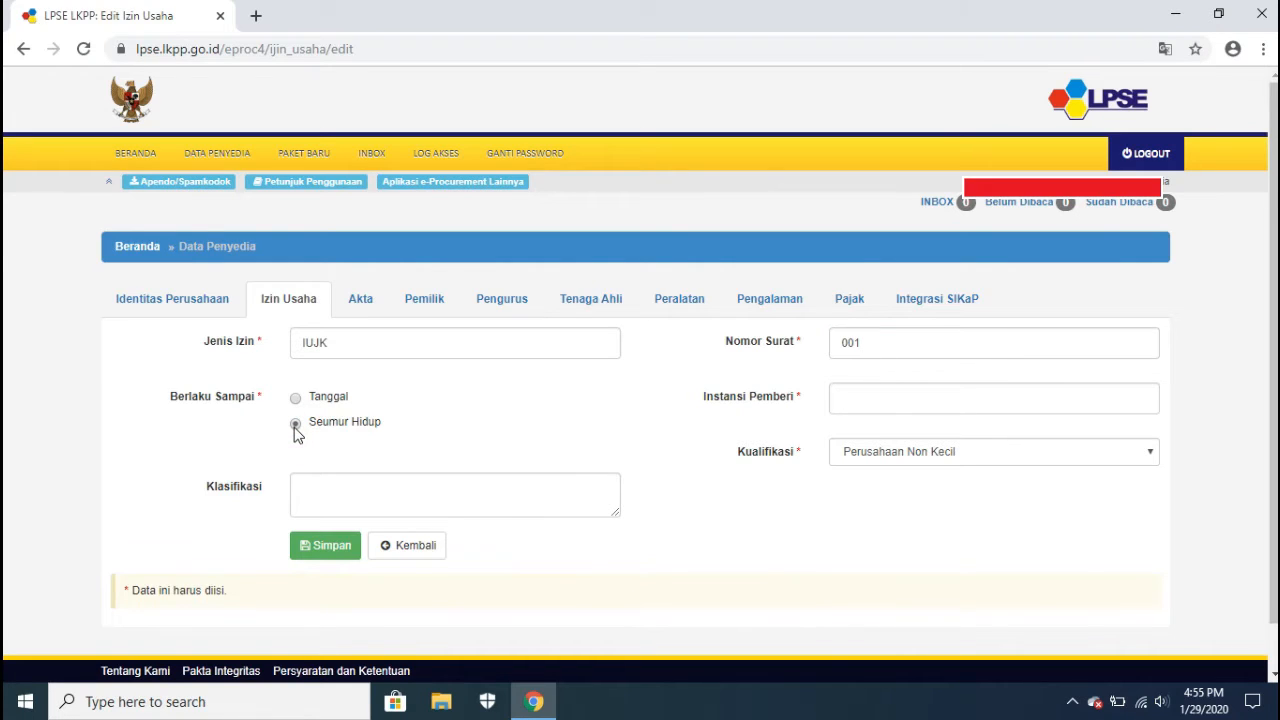
{"action": "left_click", "coordinate": [295, 425]}
- Enter PEMERINTAH KABUPATEN BOGOR as the agency issuing the licence
{"action": "left_click", "coordinate": [871, 401]}
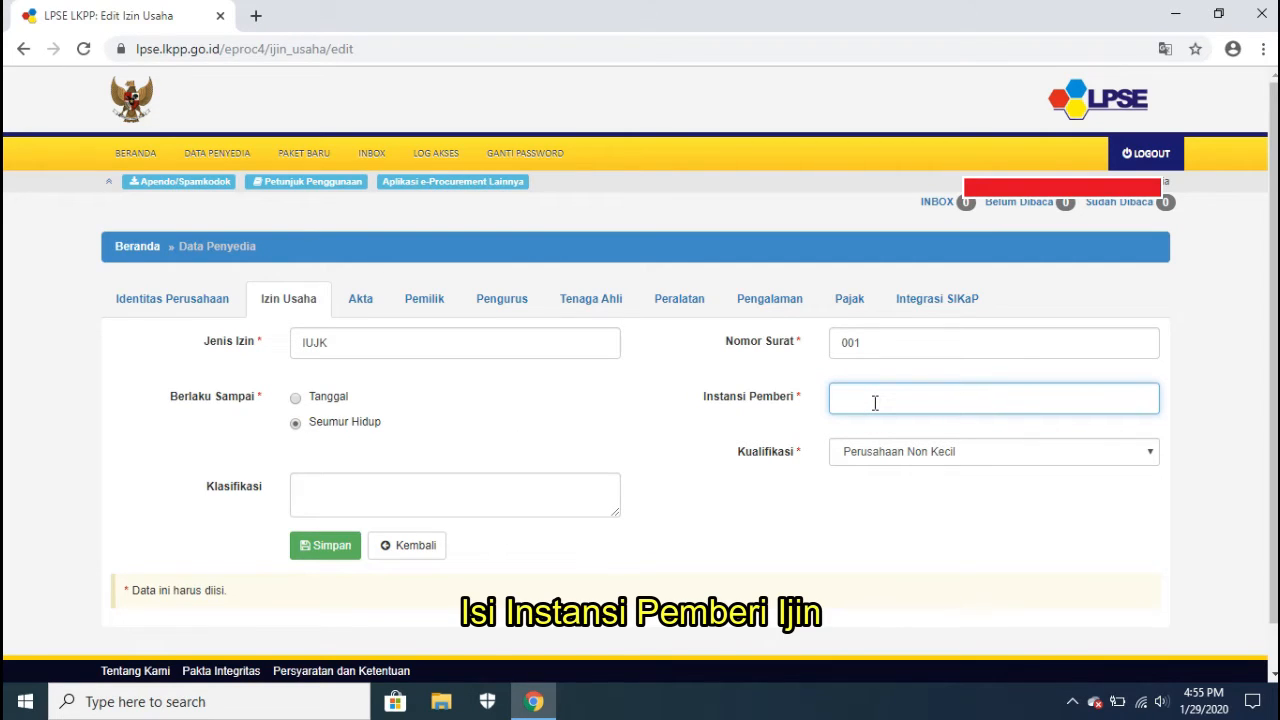
{"action": "type", "text": "d"}
{"action": "key", "text": "BackSpace"}
{"action": "type", "text": "PEMERINTAH"}
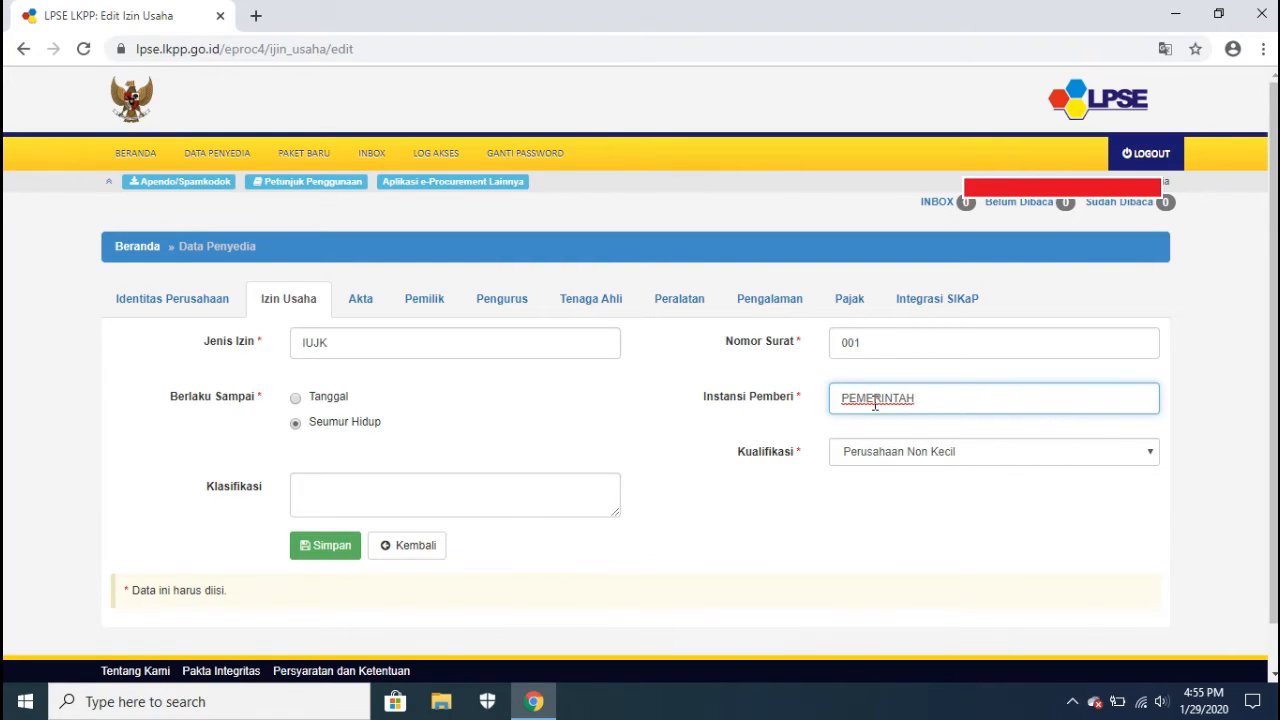
{"action": "type", "text": " KABUPATEN"}
{"action": "type", "text": "BOGOR"}
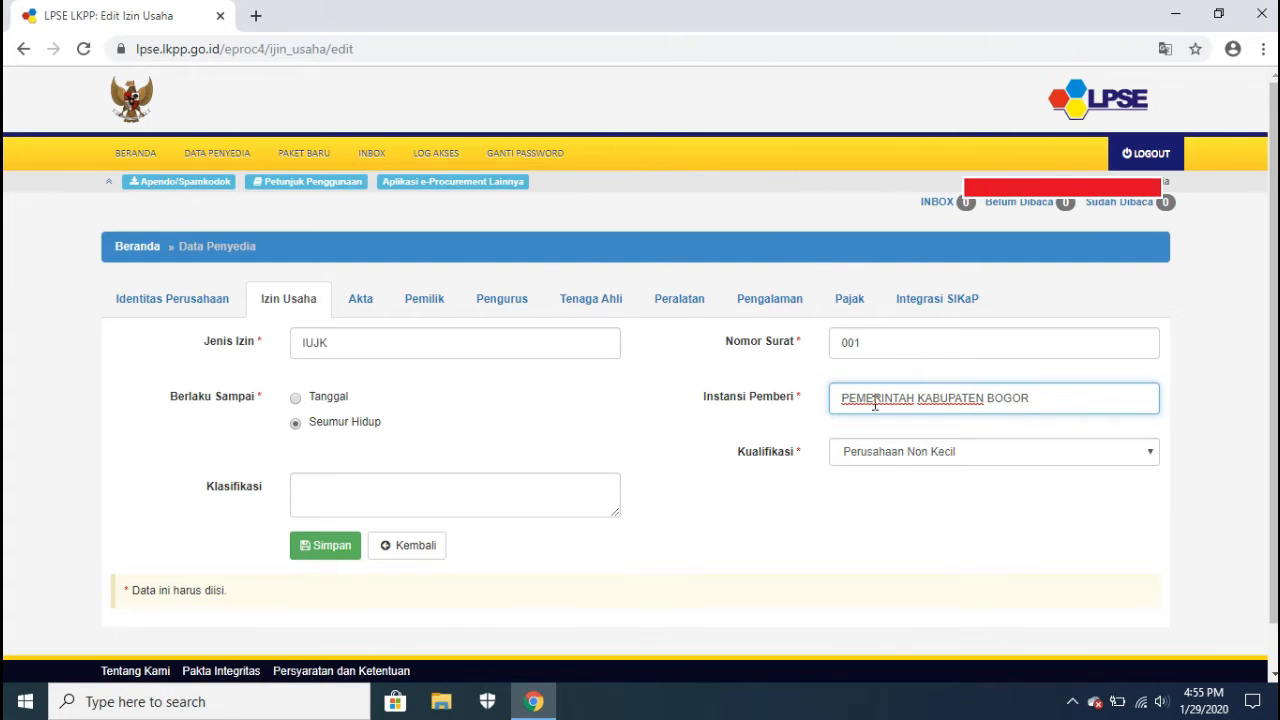
- Keep the qualification as Perusahaan Non Kecil, leave the classification blank and save the licence entry
{"action": "left_click", "coordinate": [884, 457]}
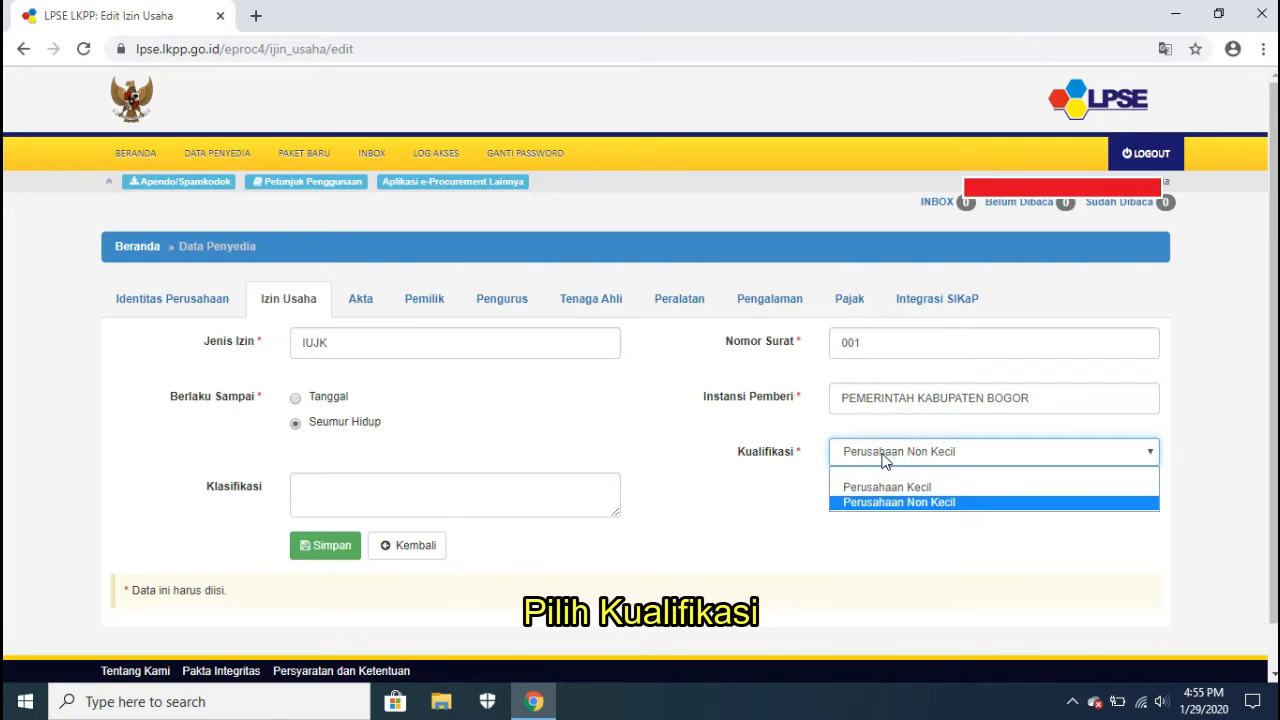
{"action": "left_click", "coordinate": [883, 456]}
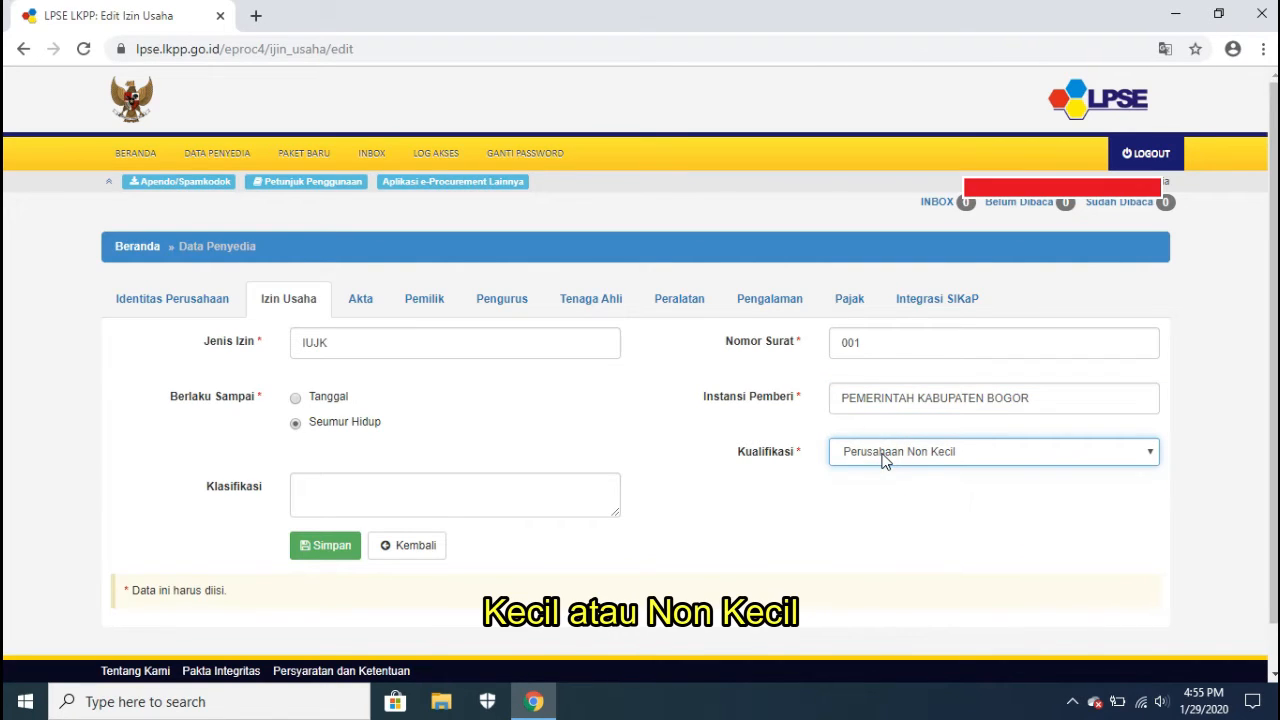
{"action": "left_click", "coordinate": [575, 482]}
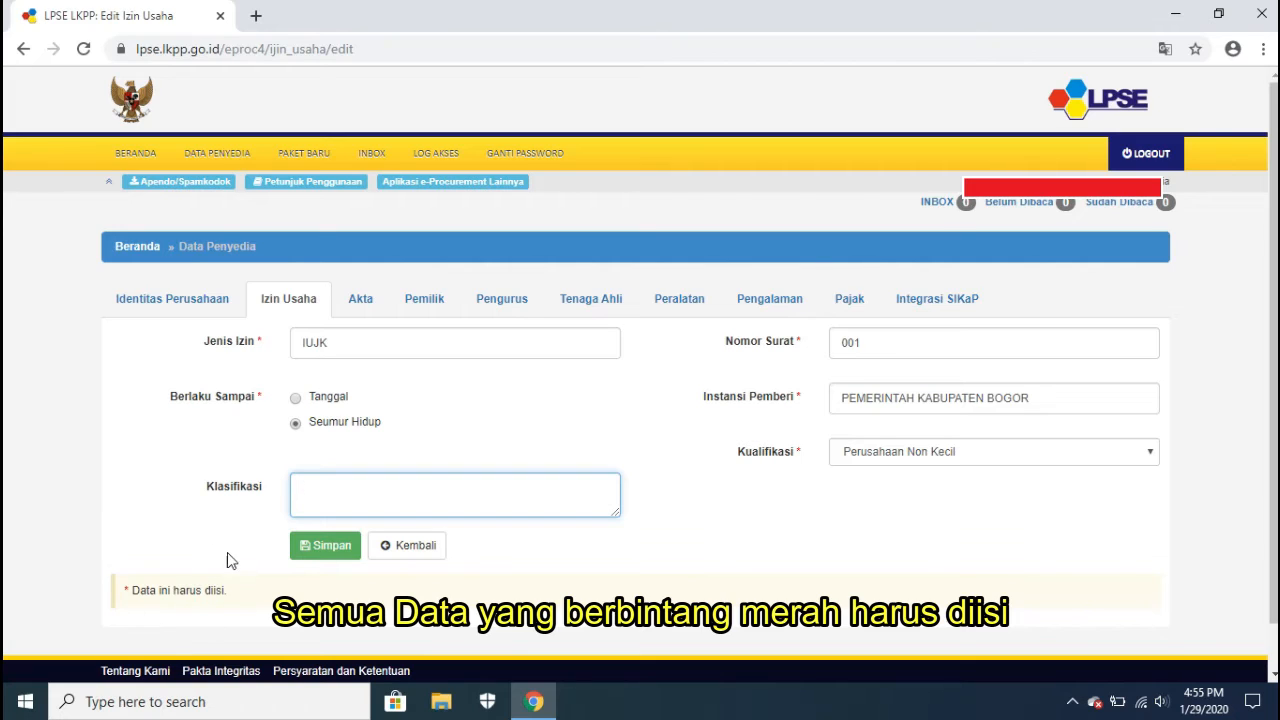
{"action": "left_click", "coordinate": [322, 552]}
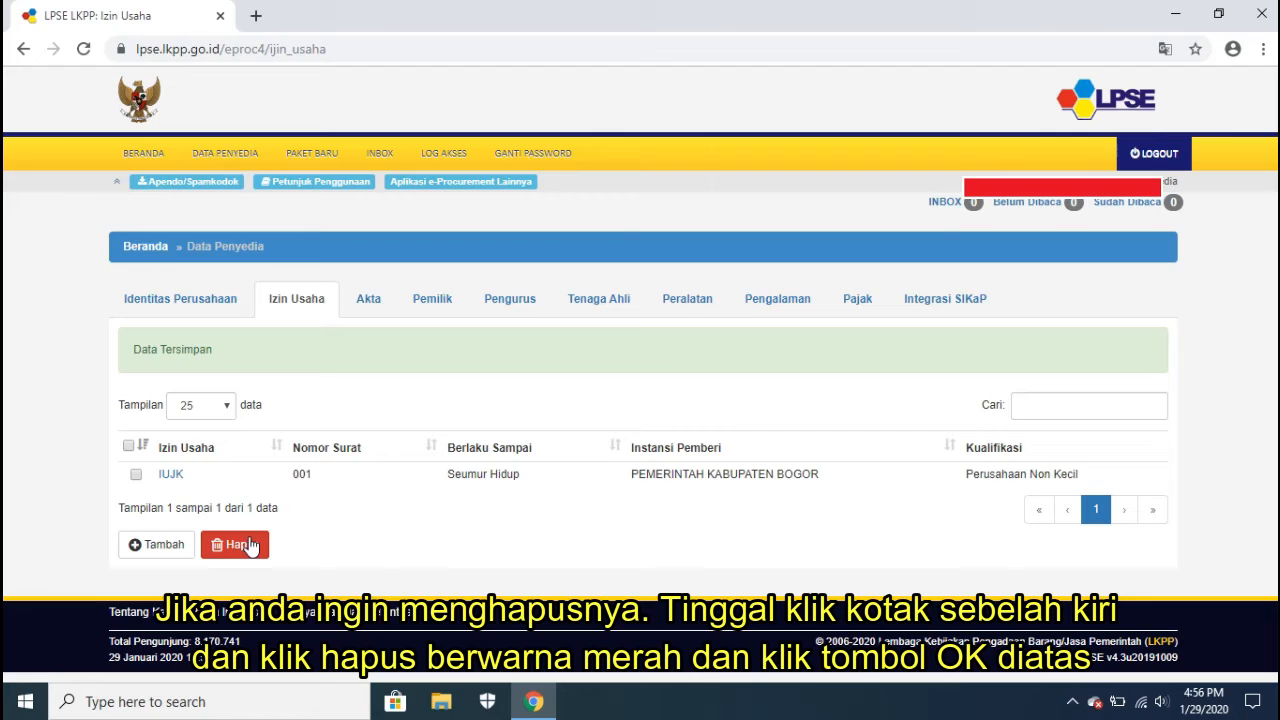
- Delete the IUJK licence entry from the business licence list and confirm the deletion
{"action": "left_click", "coordinate": [136, 476]}
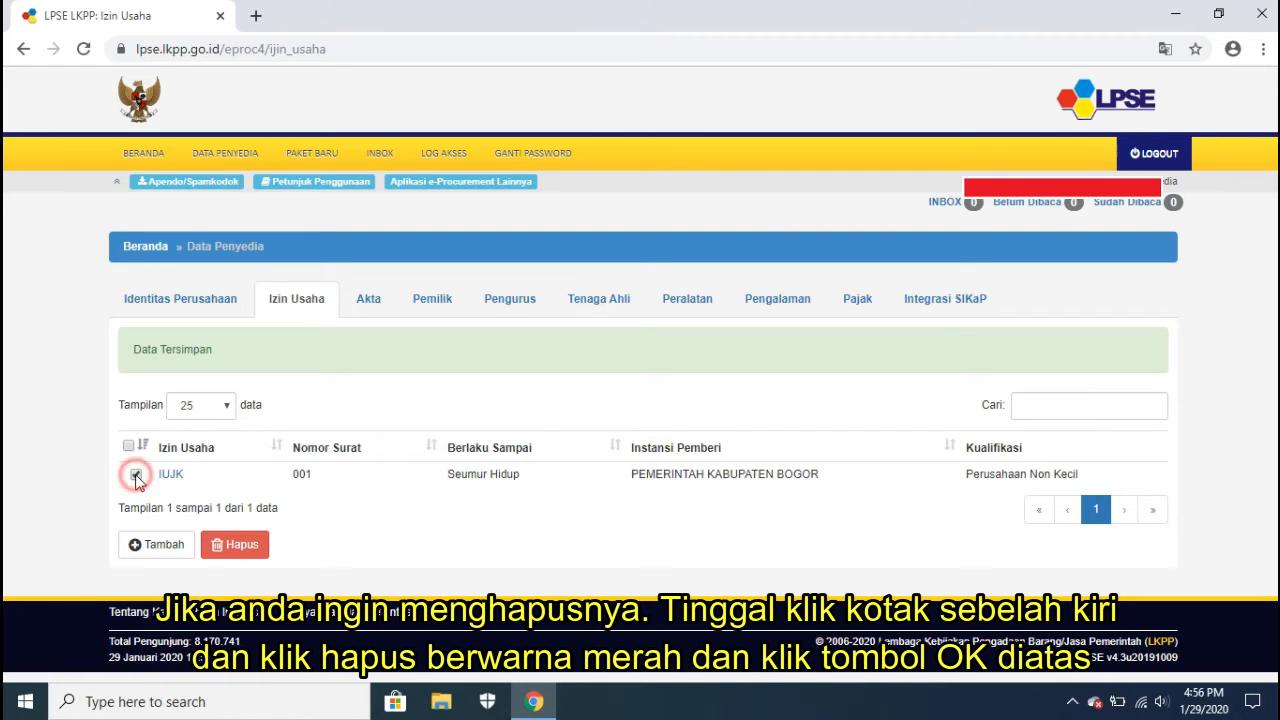
{"action": "left_click", "coordinate": [238, 546]}
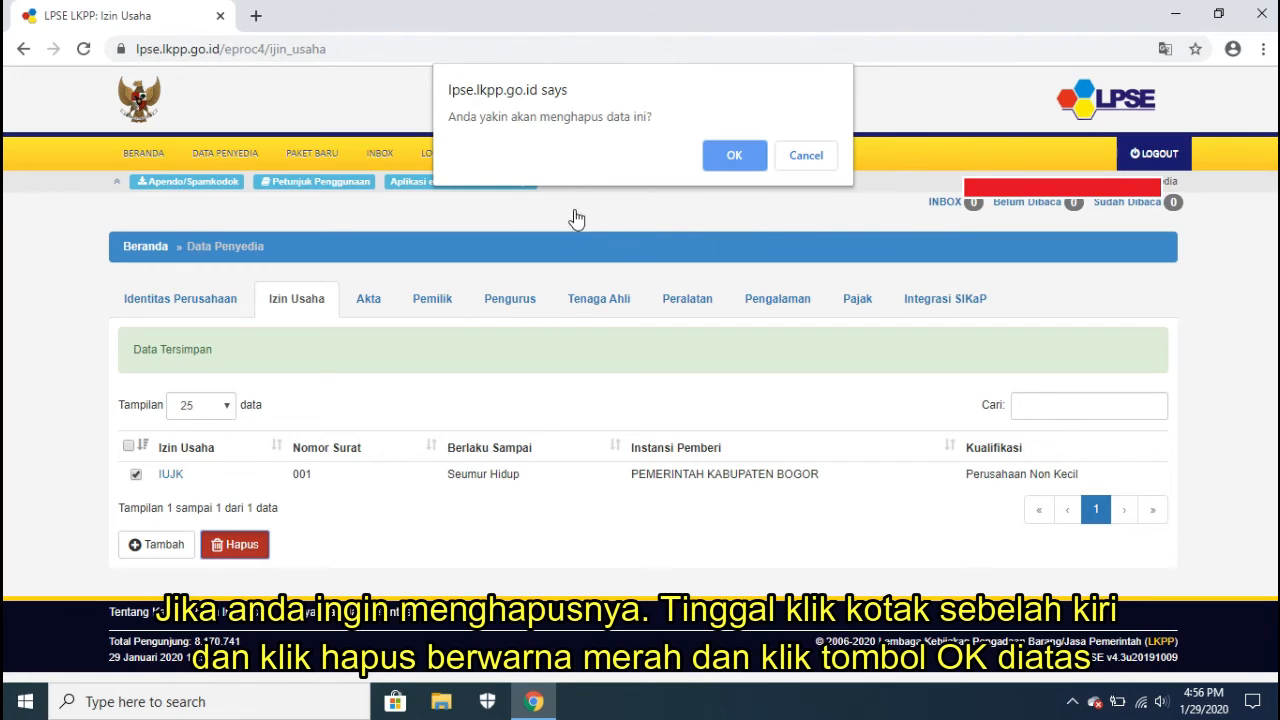
{"action": "left_click", "coordinate": [737, 156]}
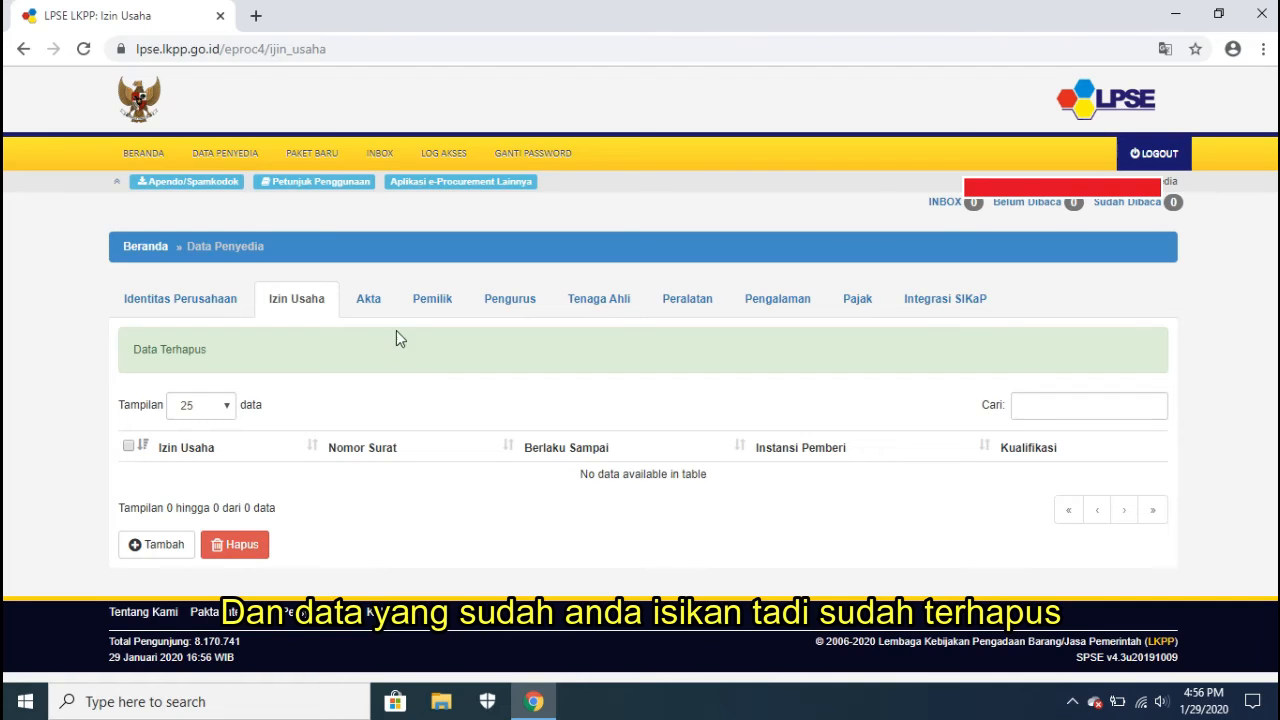
- In the company deed (Akta) data, fill in the founding deed with number 01, date 02-01-2020 and the notary's name
{"action": "left_click", "coordinate": [379, 304]}
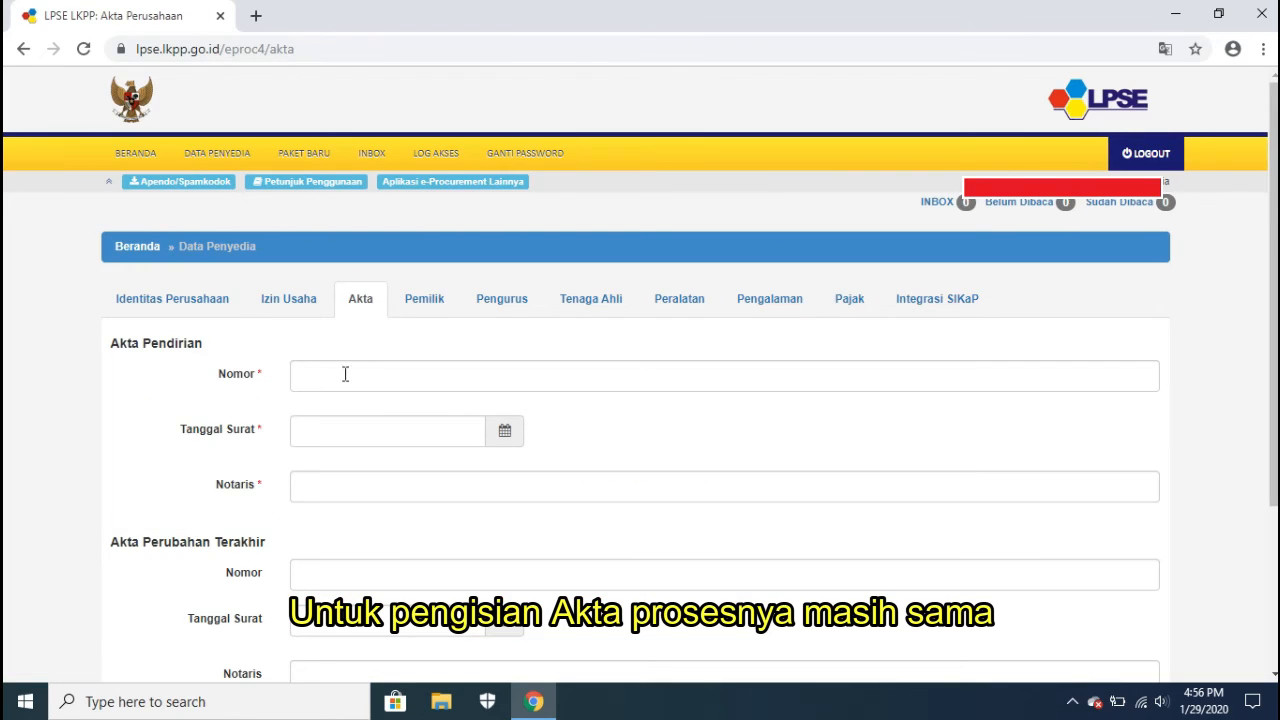
{"action": "left_click", "coordinate": [345, 375]}
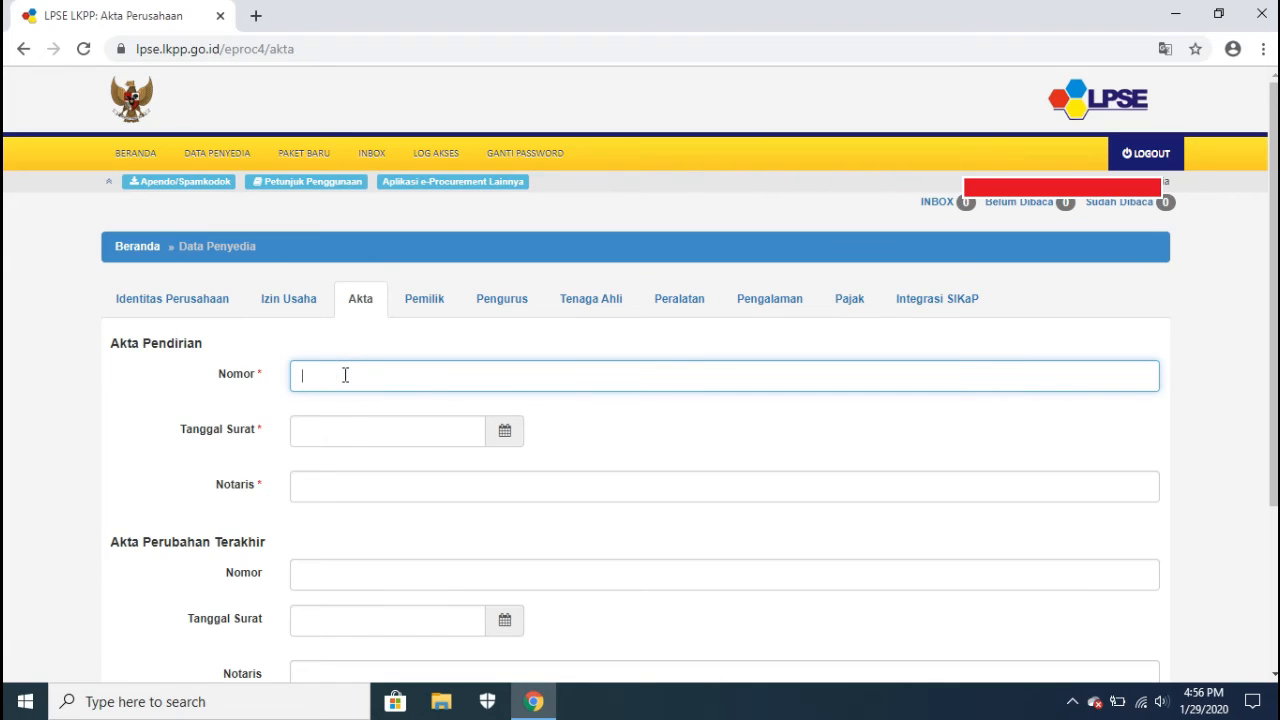
{"action": "type", "text": "01"}
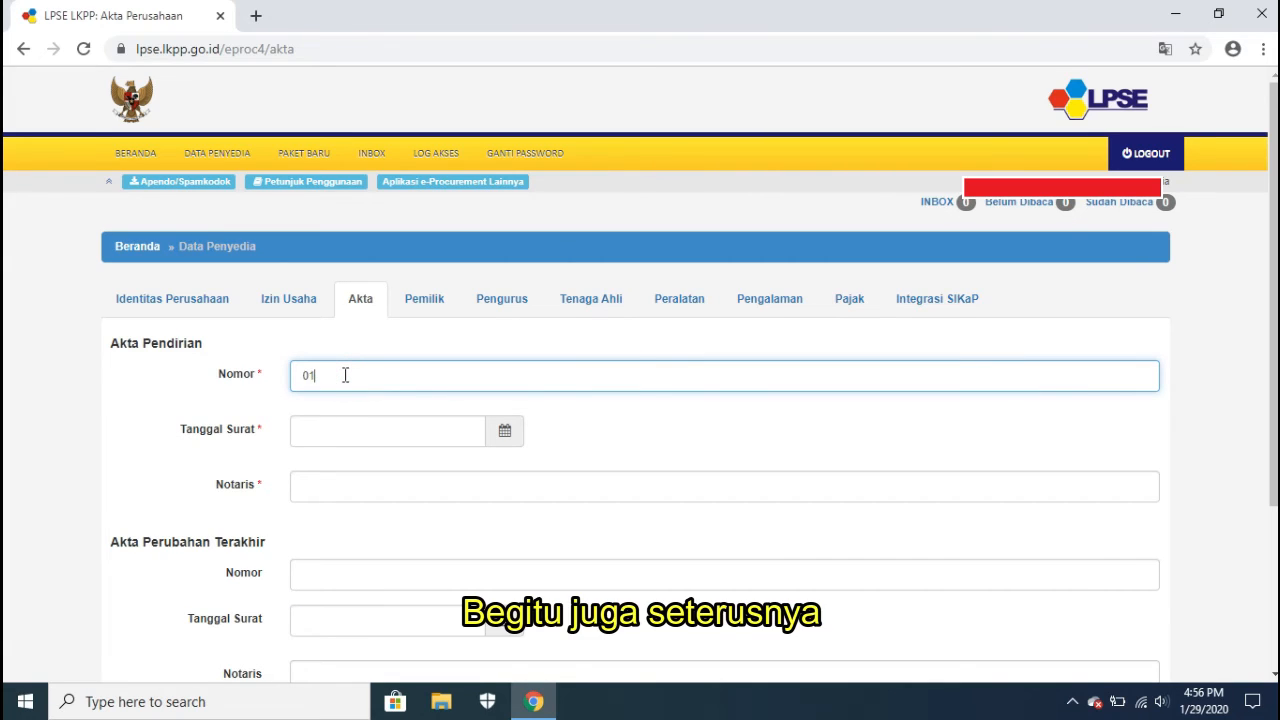
{"action": "left_click", "coordinate": [371, 440]}
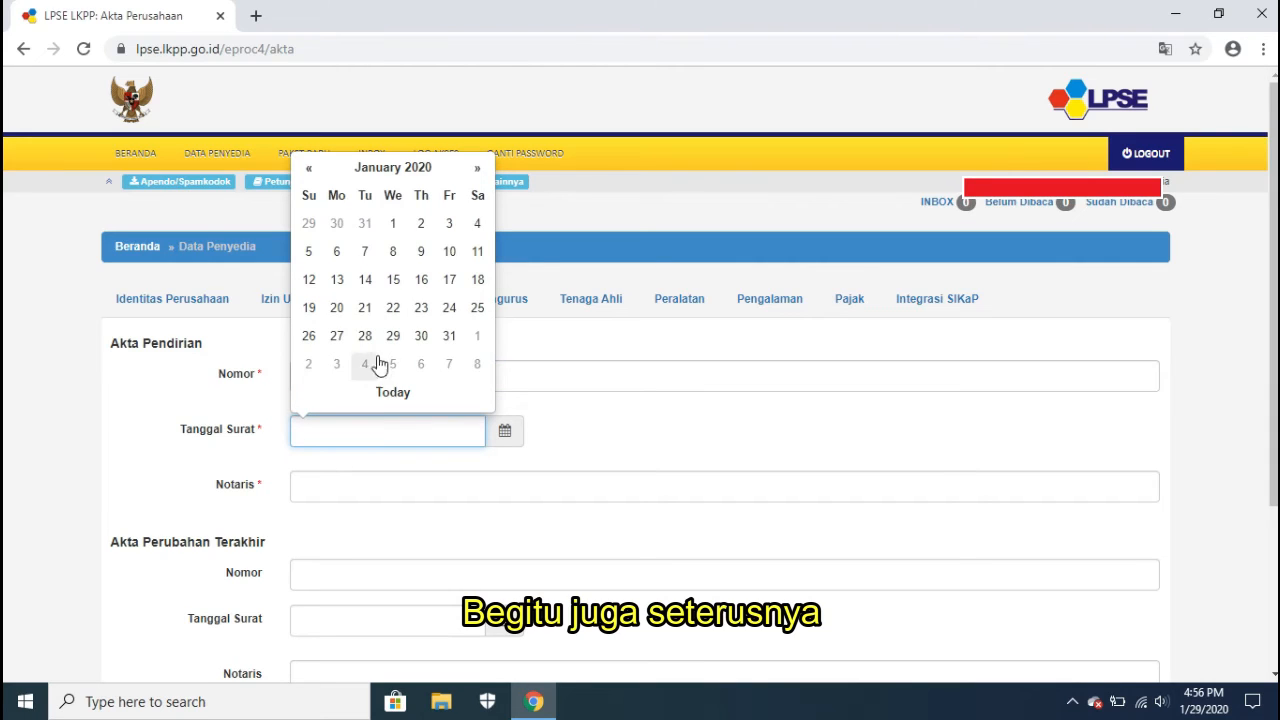
{"action": "left_click", "coordinate": [422, 226]}
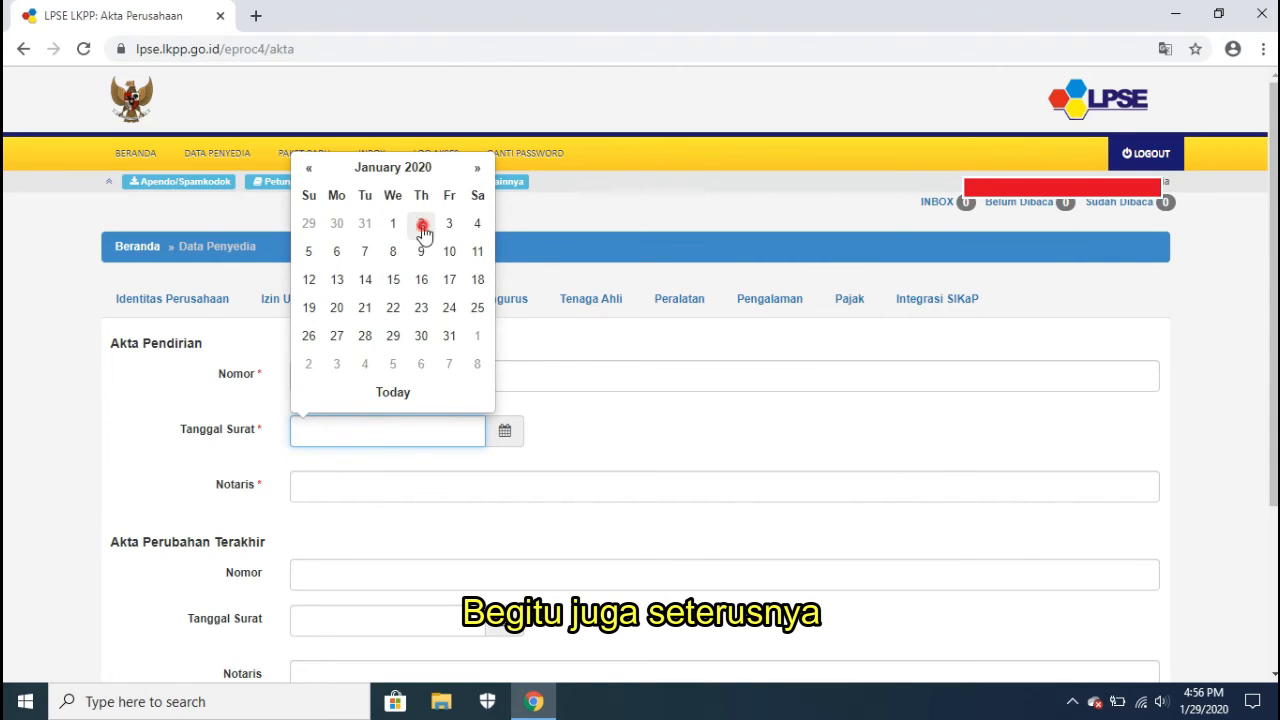
{"action": "left_click", "coordinate": [332, 486]}
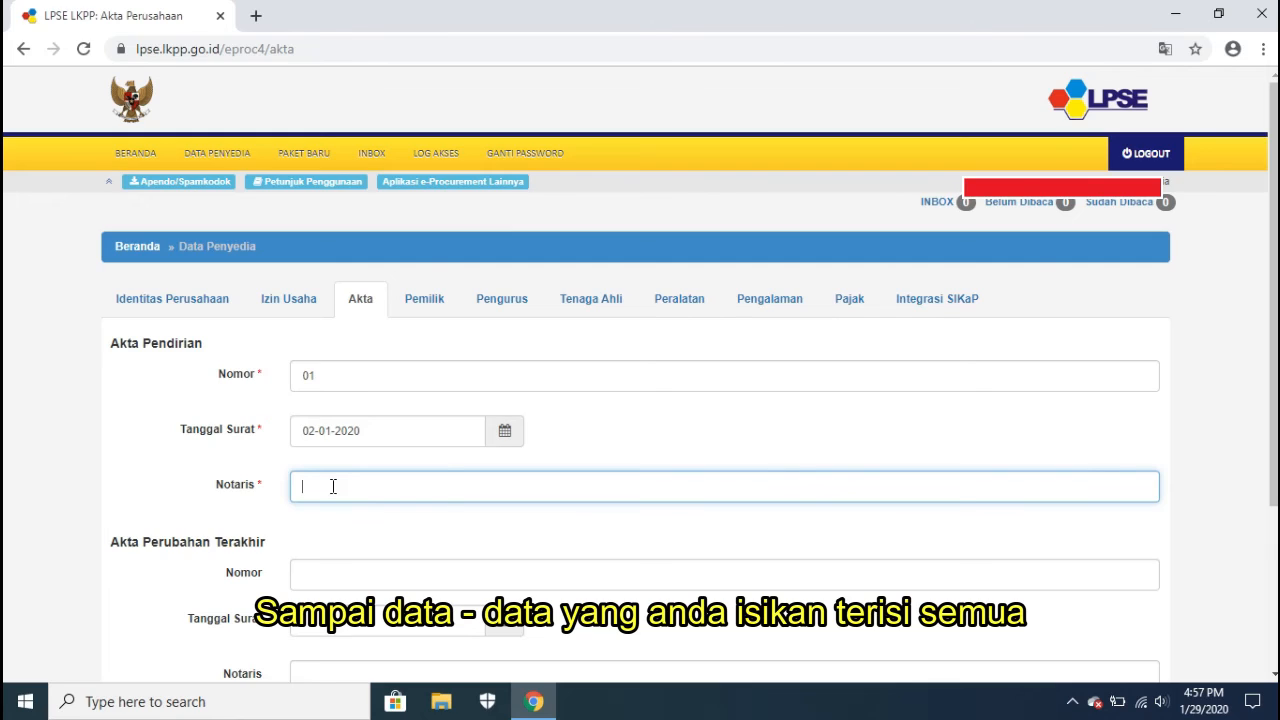
{"action": "type", "text": "HUTAPEA, SH"}
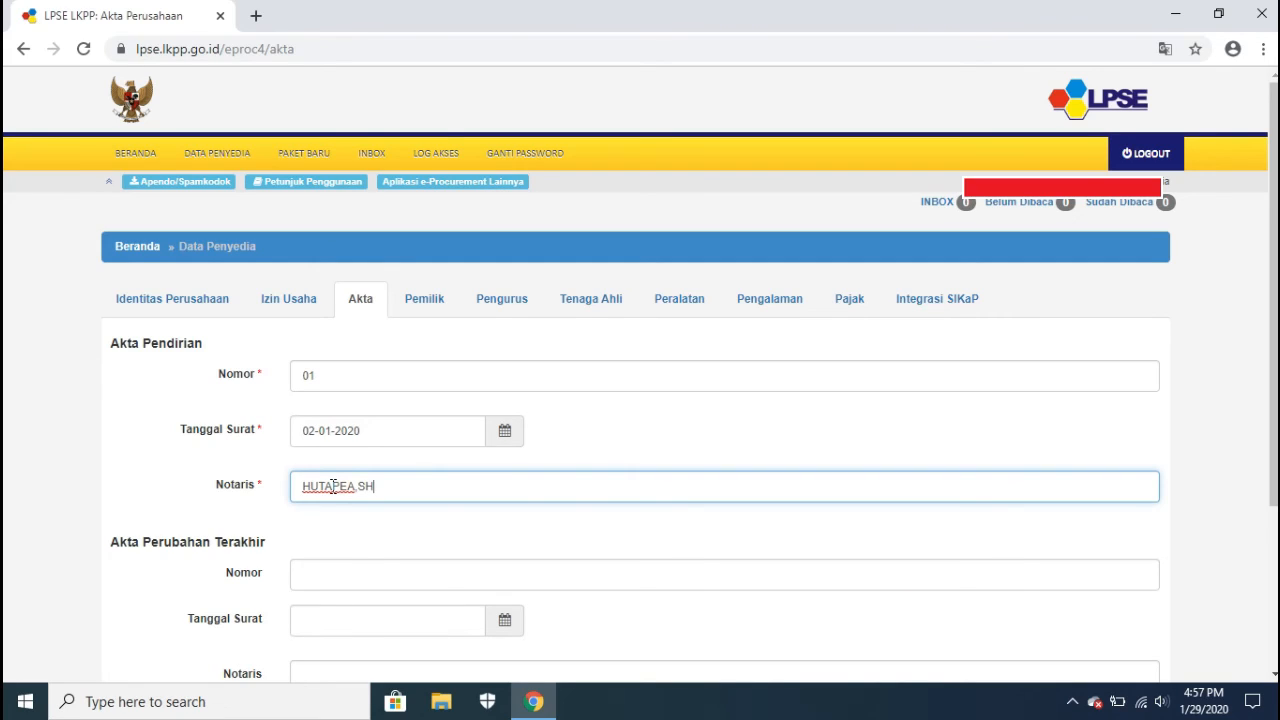
- Give the latest amendment deed (Akta Perubahan Terakhir) the number 02 and the date 24-01-2020
{"action": "left_click", "coordinate": [346, 580]}
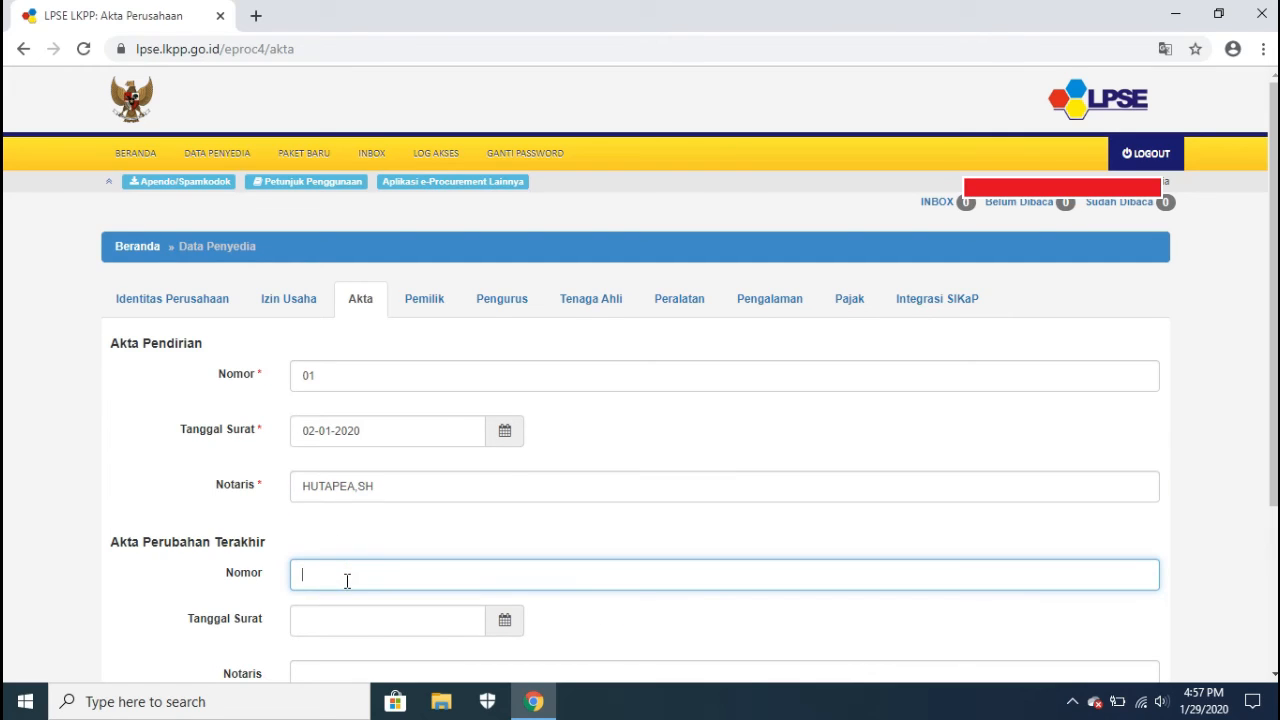
{"action": "type", "text": "02"}
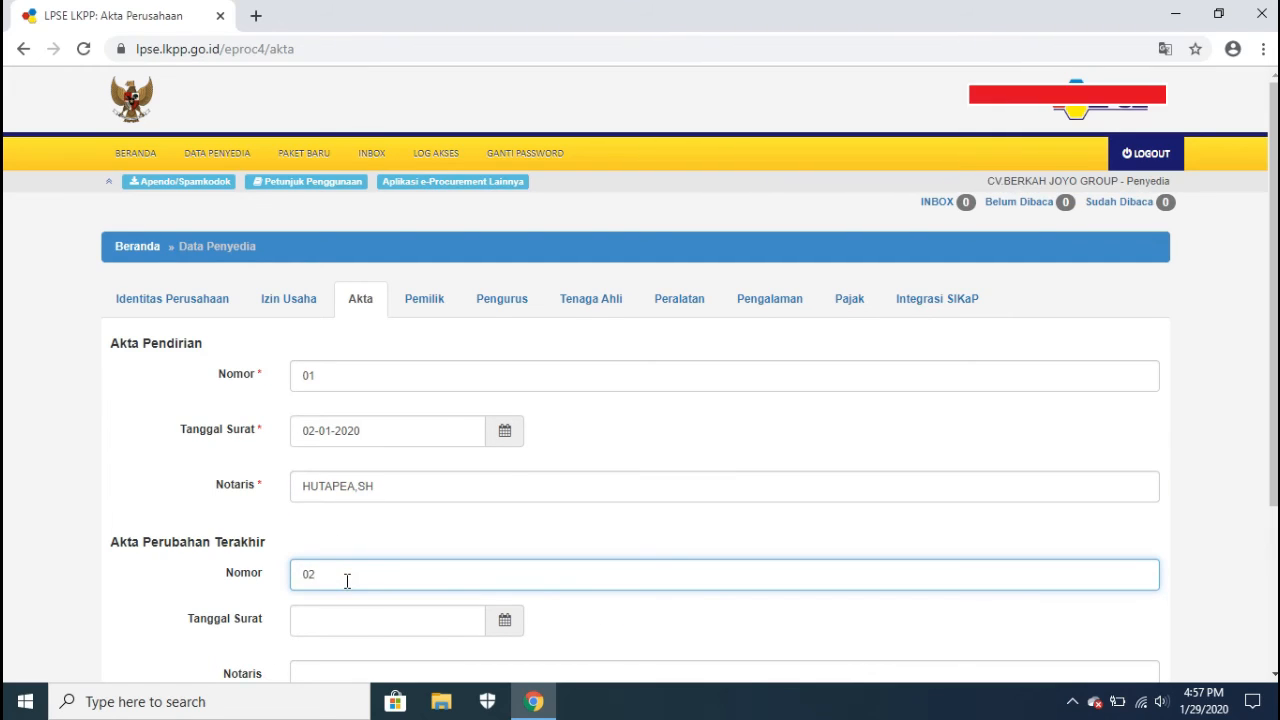
{"action": "scroll", "coordinate": [358, 587], "scroll_direction": "down", "scroll_amount": 1}
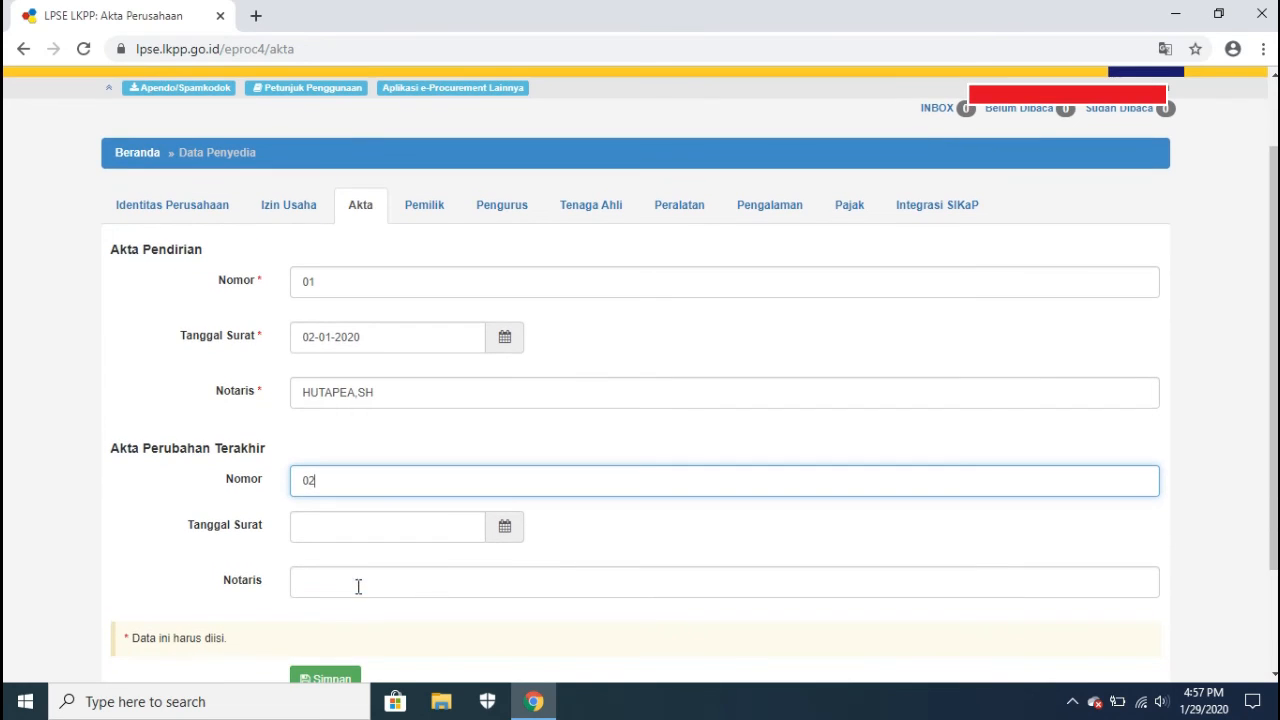
{"action": "left_click", "coordinate": [508, 537]}
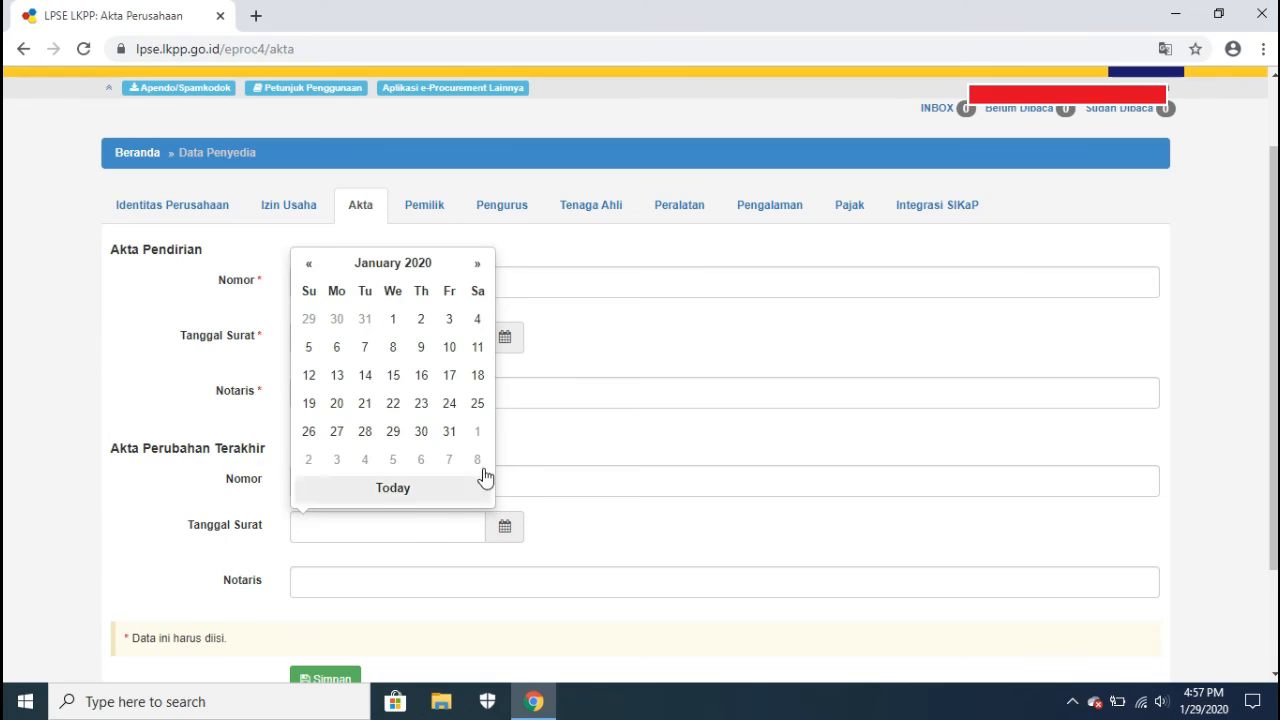
{"action": "left_click", "coordinate": [450, 404]}
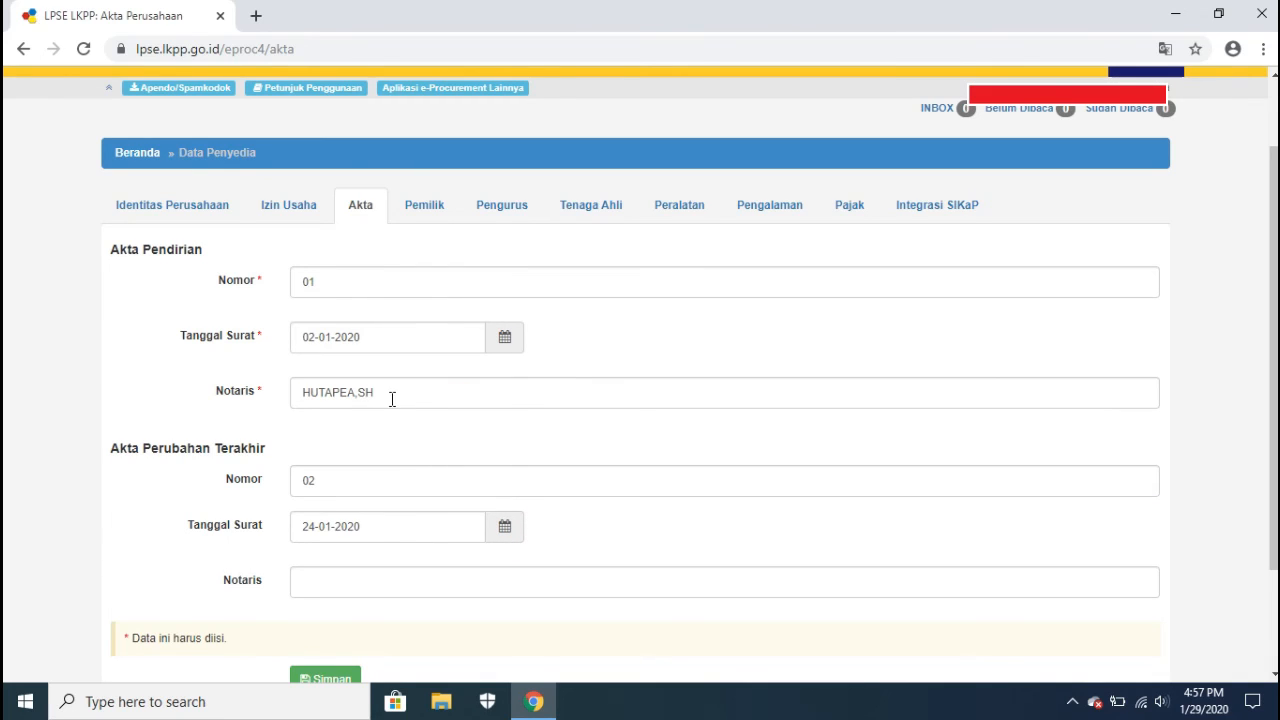
- Copy the founding deed's notary name into the amendment deed's notary field and save the deed data
{"action": "left_click_drag", "start_coordinate": [391, 397], "coordinate": [293, 396]}
{"action": "key", "text": "ctrl+c"}
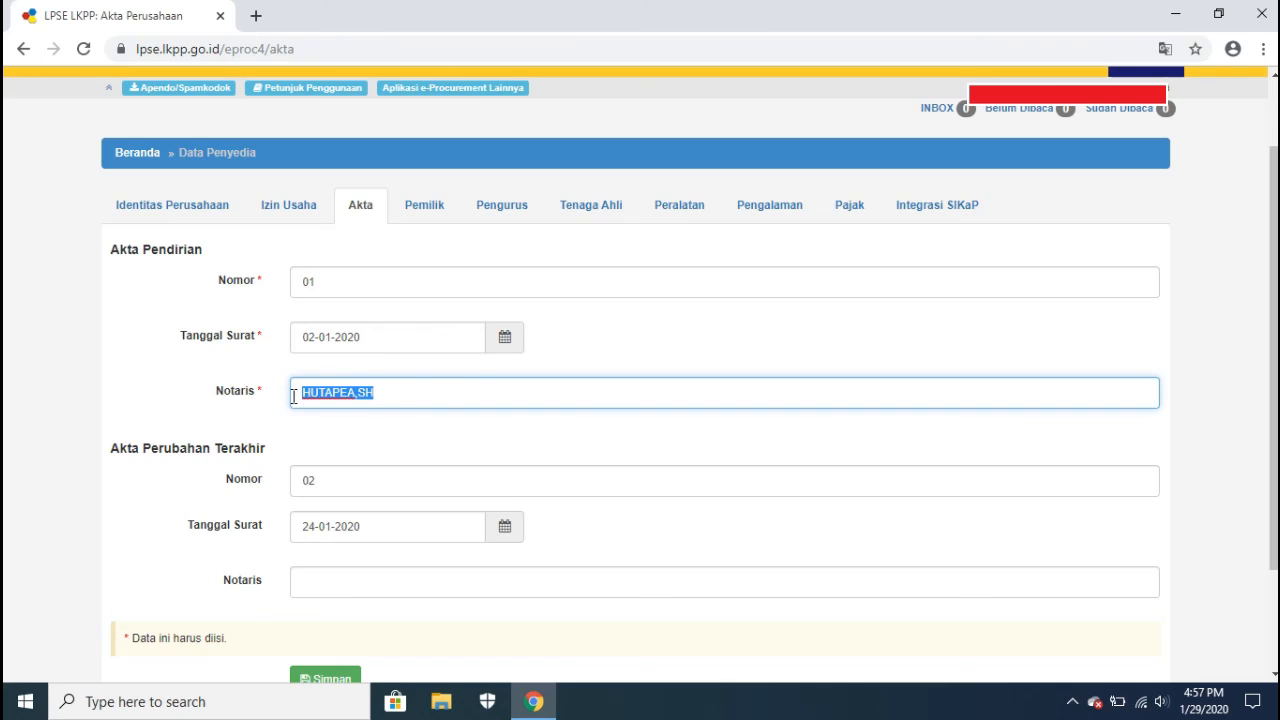
{"action": "left_click", "coordinate": [398, 583]}
{"action": "key", "text": "ctrl+v"}
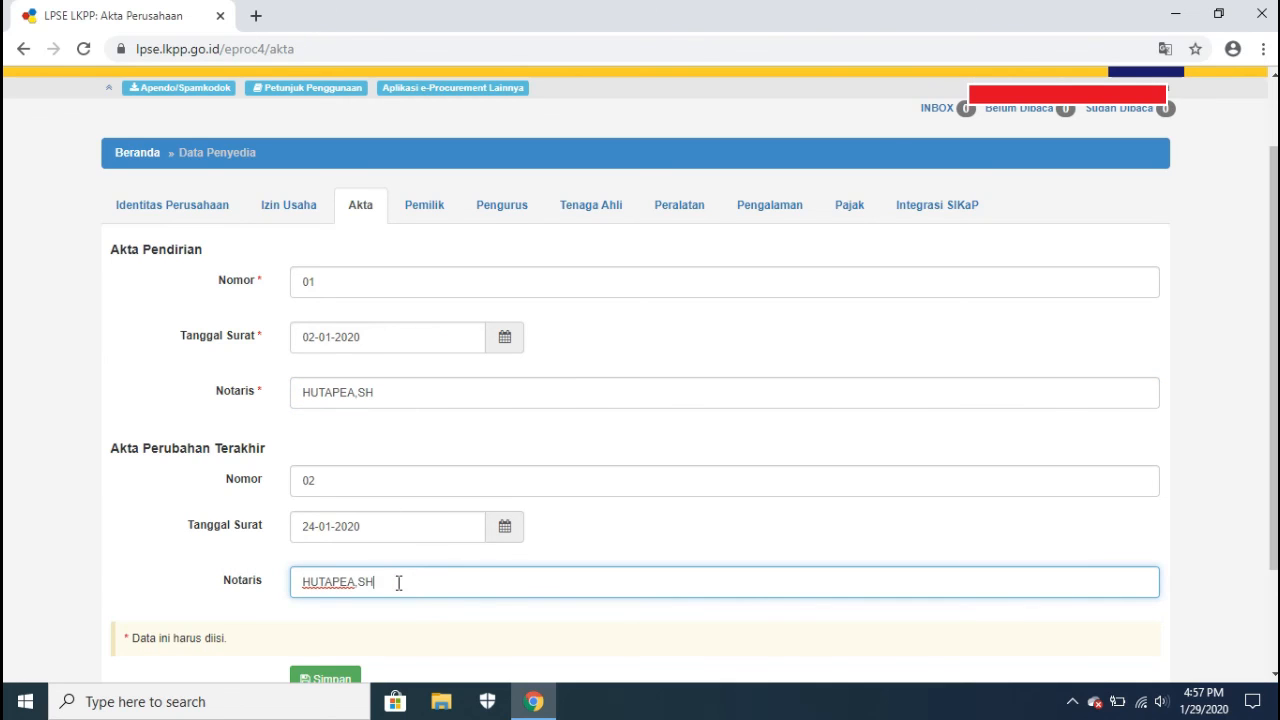
{"action": "scroll", "coordinate": [398, 583], "scroll_direction": "down", "scroll_amount": 2}
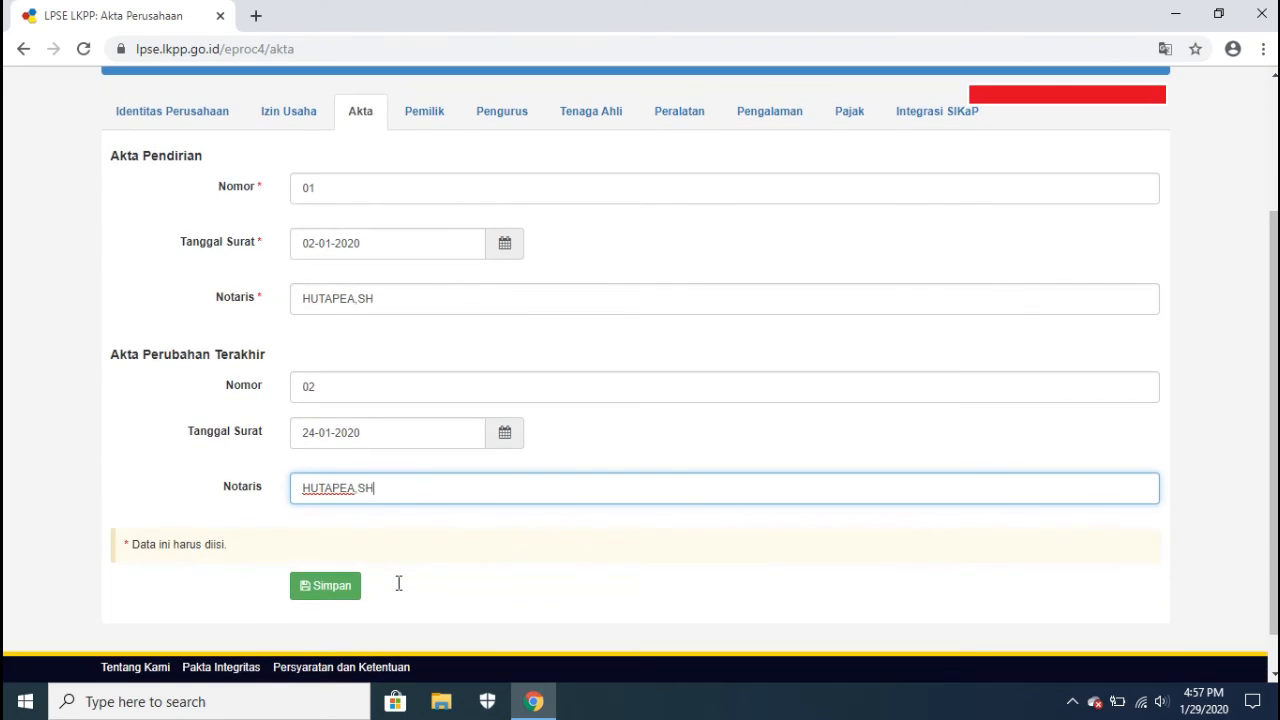
{"action": "left_click", "coordinate": [344, 585]}
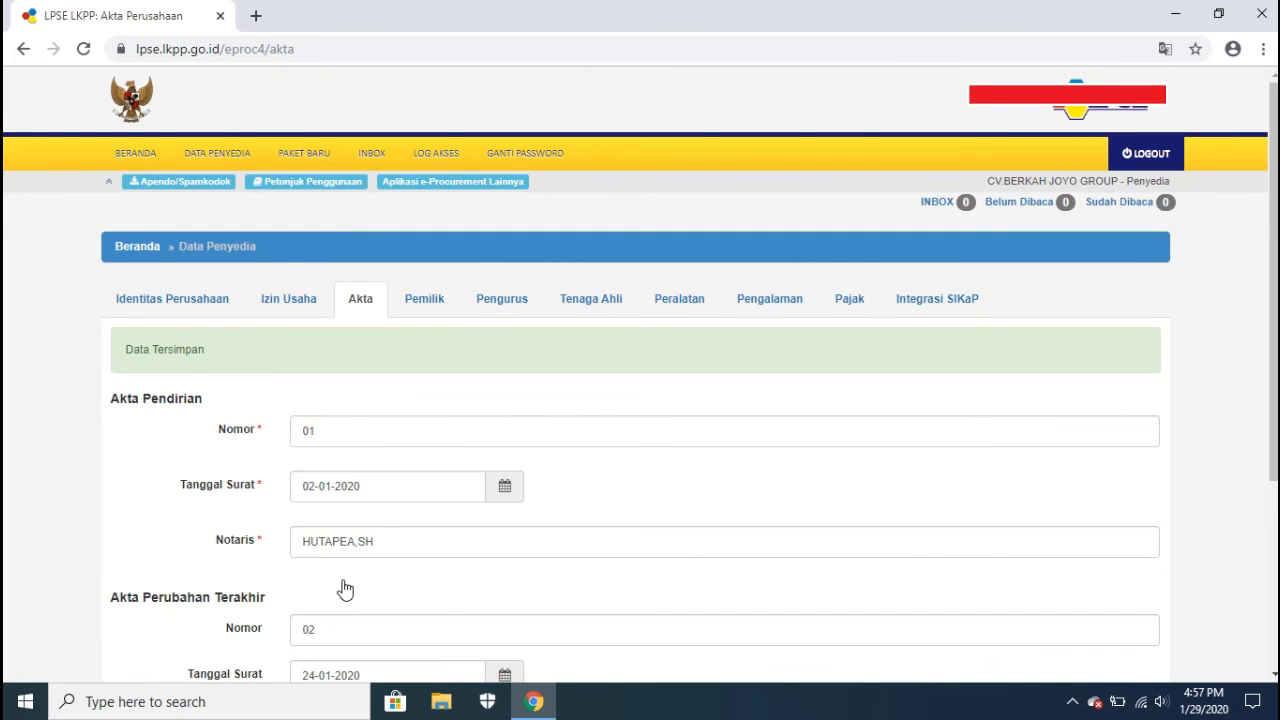
{"action": "scroll", "coordinate": [349, 526], "scroll_direction": "down", "scroll_amount": 1}
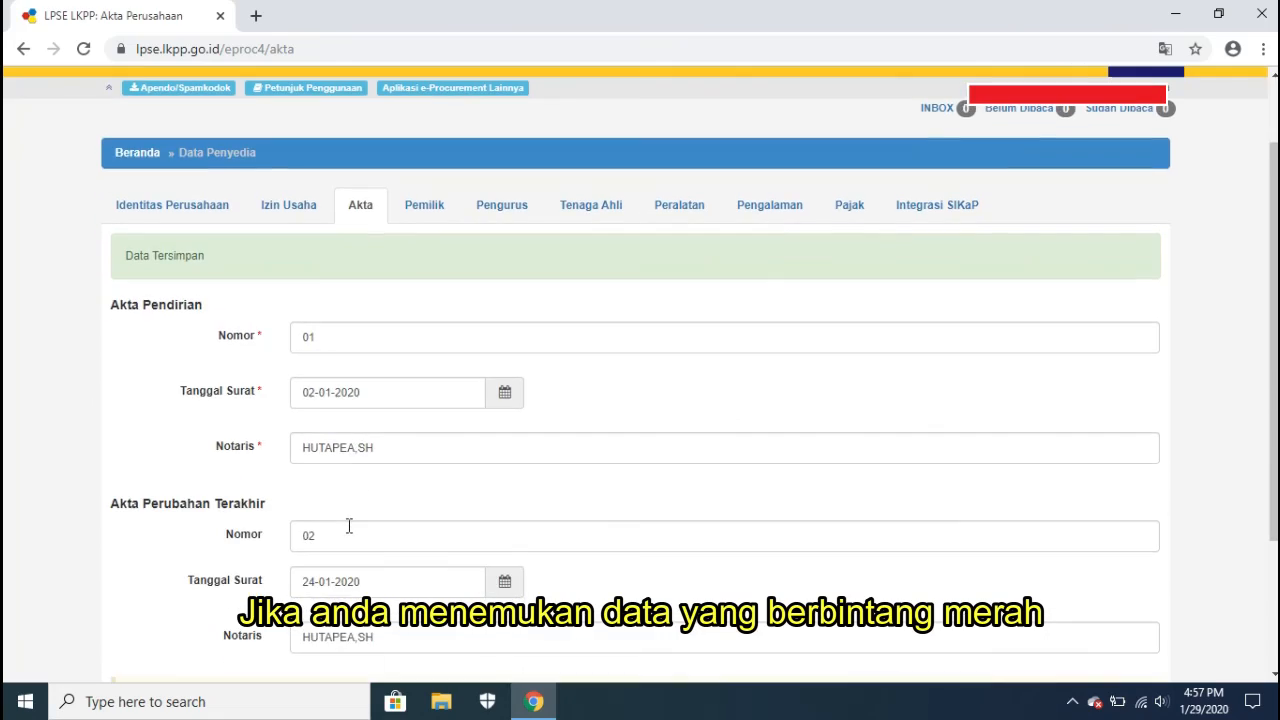
{"action": "scroll", "coordinate": [349, 526], "scroll_direction": "down", "scroll_amount": 1}
{"action": "scroll", "coordinate": [347, 525], "scroll_direction": "down", "scroll_amount": 1}
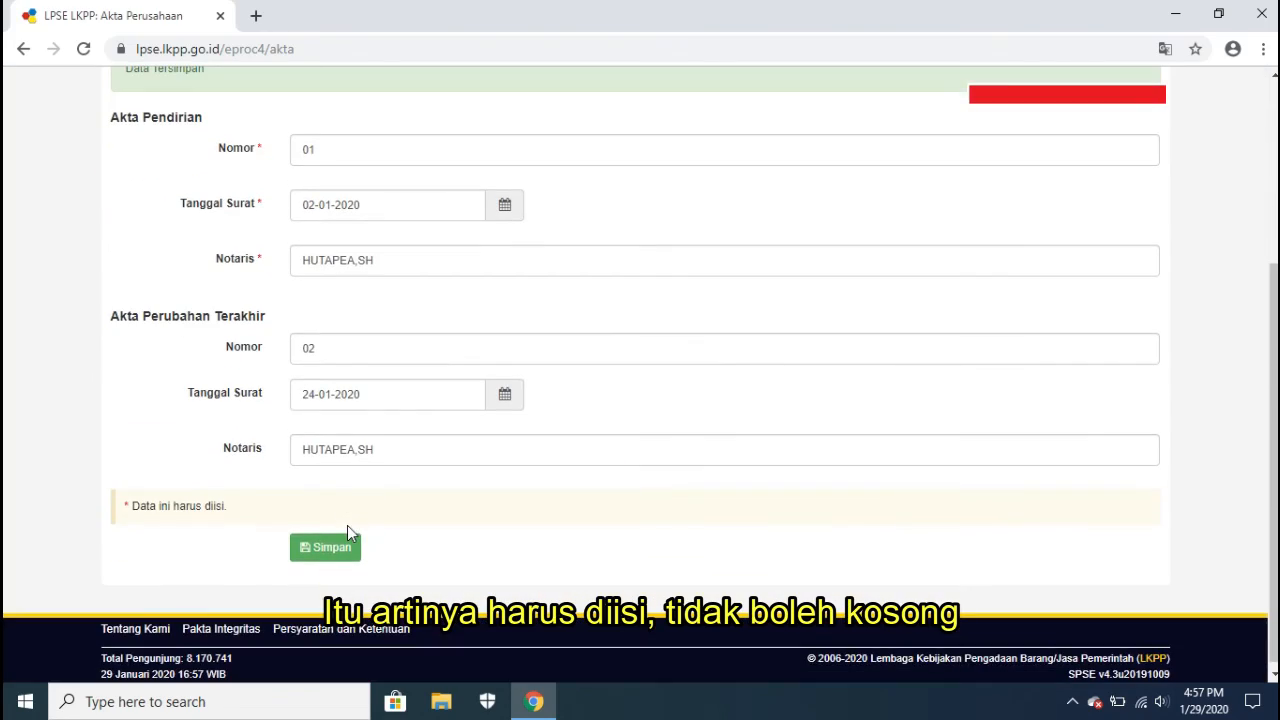
{"action": "scroll", "coordinate": [347, 525], "scroll_direction": "up", "scroll_amount": 1}
{"action": "scroll", "coordinate": [347, 525], "scroll_direction": "up", "scroll_amount": 1}
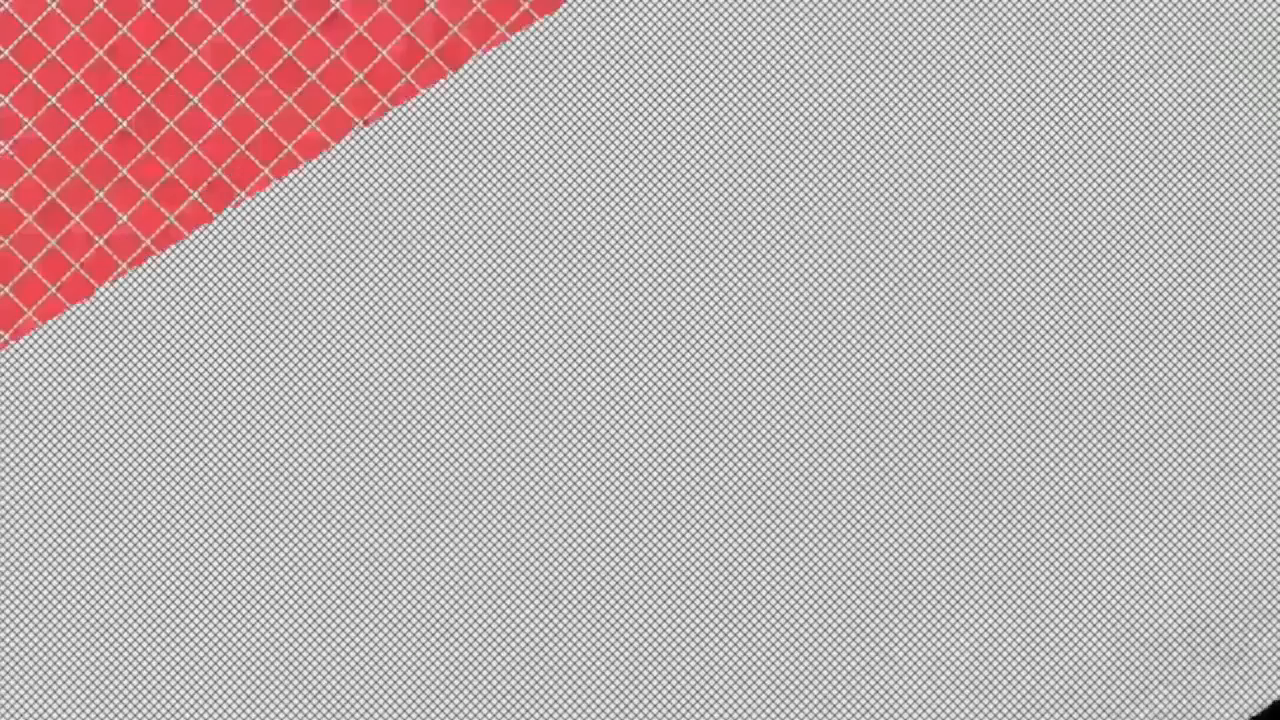